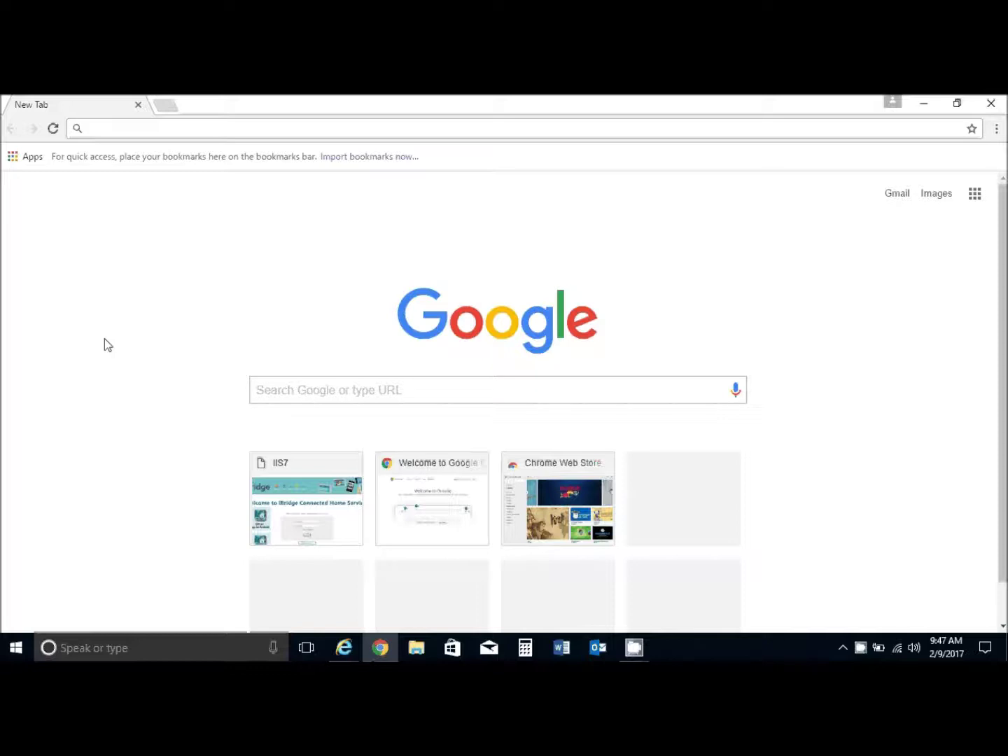
# Go to ibridgeonline.com in Chrome to load the iBridge login page.
pyautogui.click(213, 133)
pyautogui.write('ibridge')
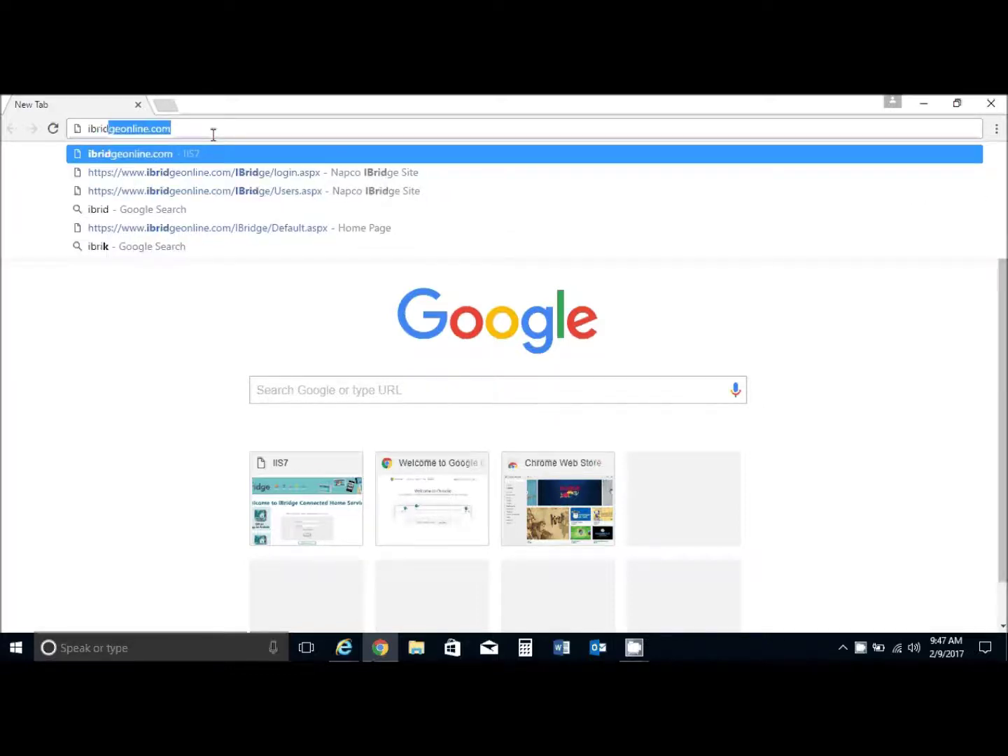
pyautogui.write('o')
pyautogui.press('BackSpace')
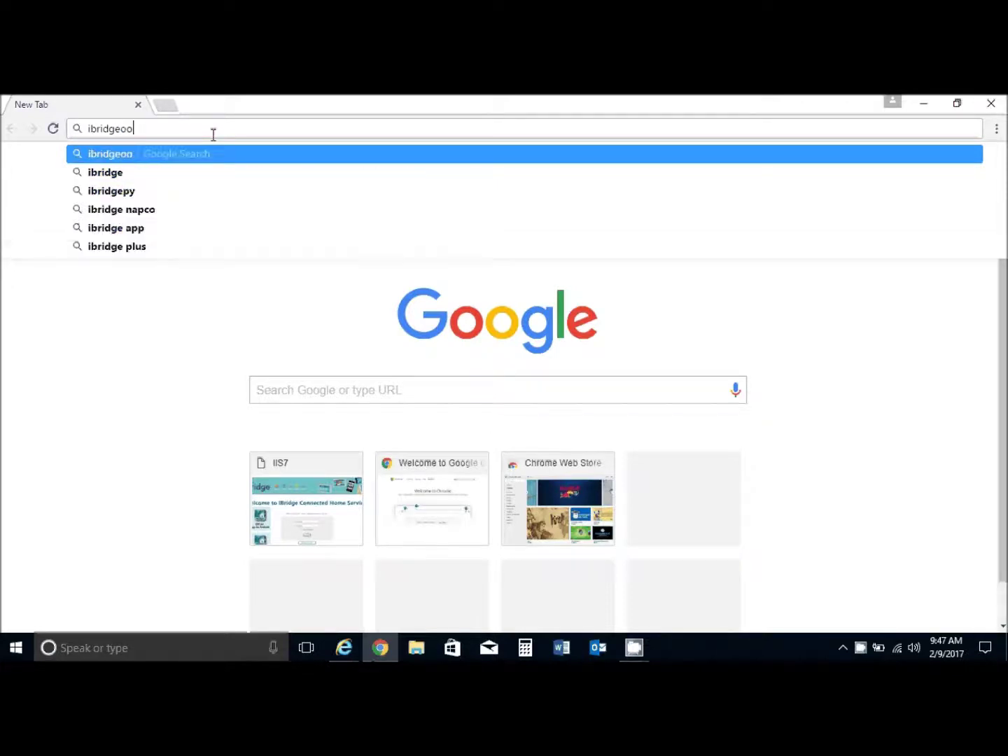
pyautogui.write('nline.n')
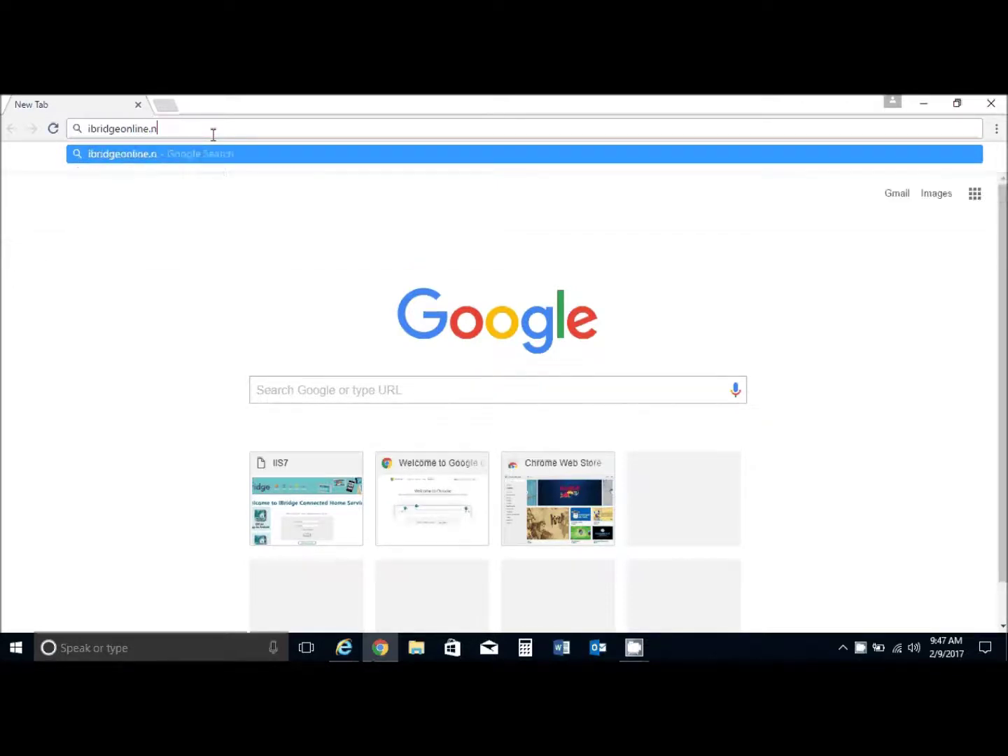
pyautogui.press('BackSpace')
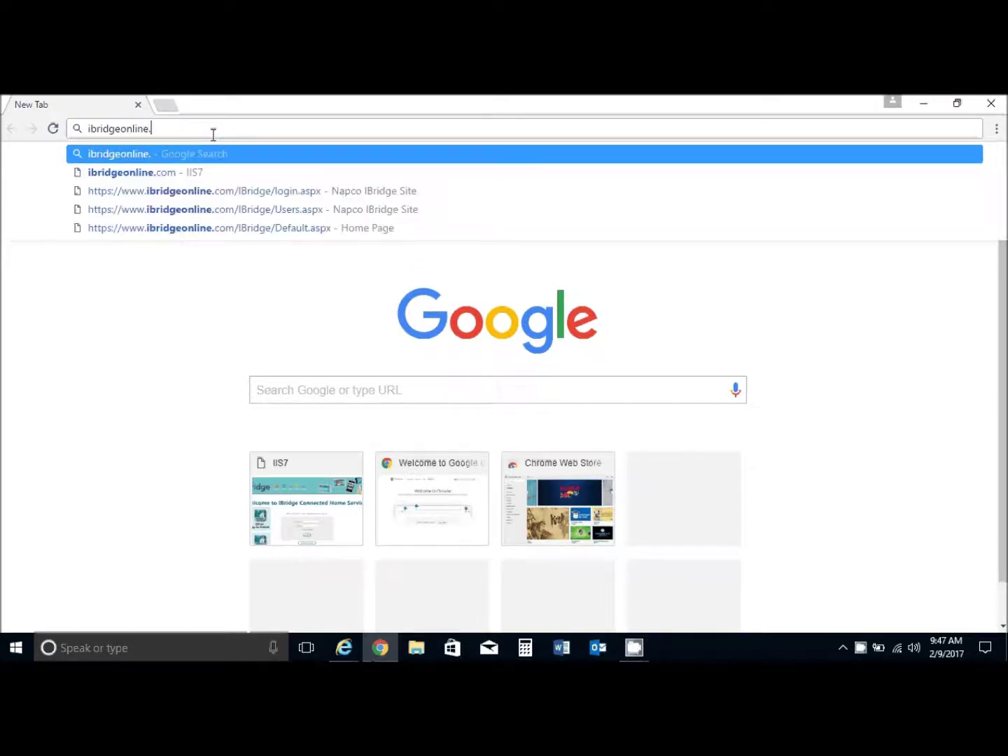
pyautogui.write('com')
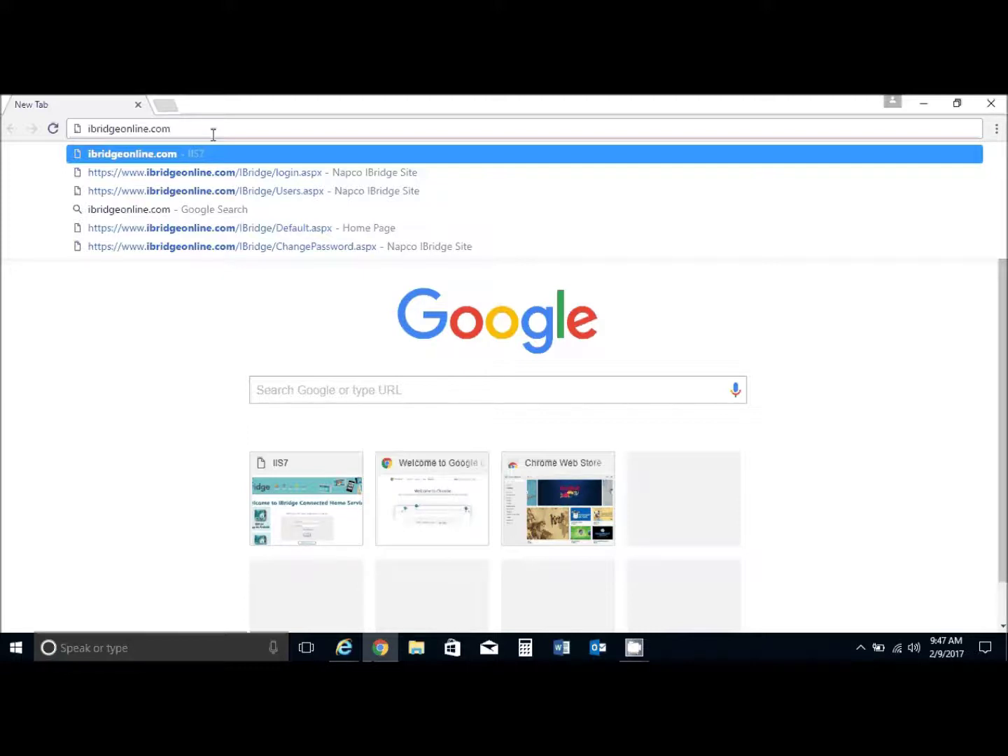
pyautogui.press('Return')
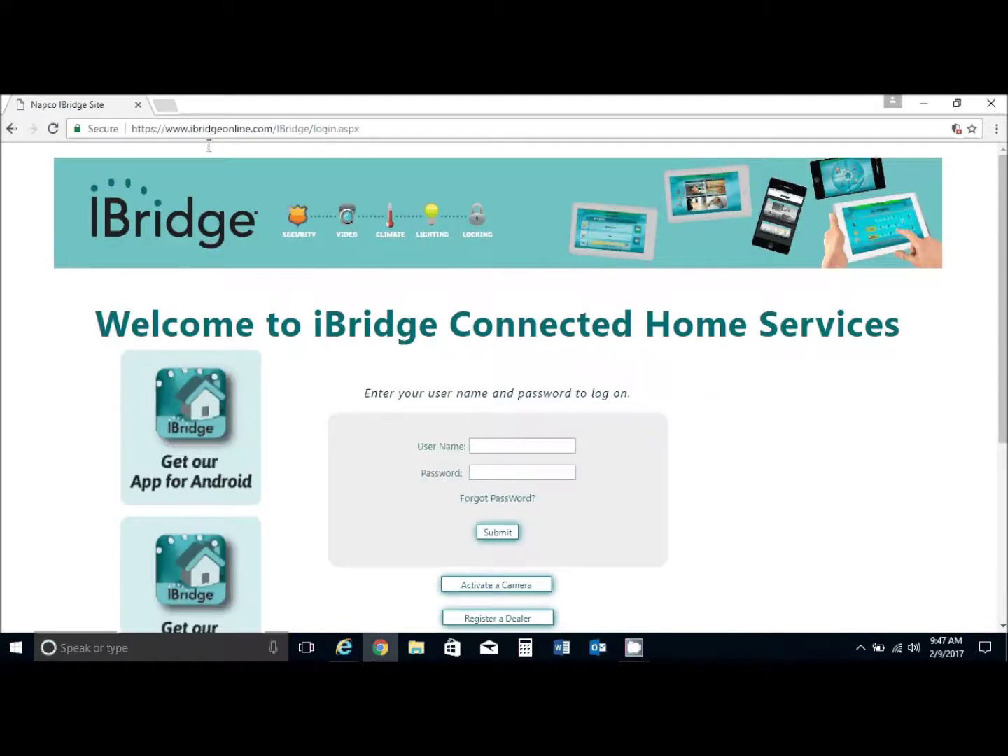
# Log in as user ibridge with the account password.
pyautogui.click(496, 447)
pyautogui.write('ibridge')
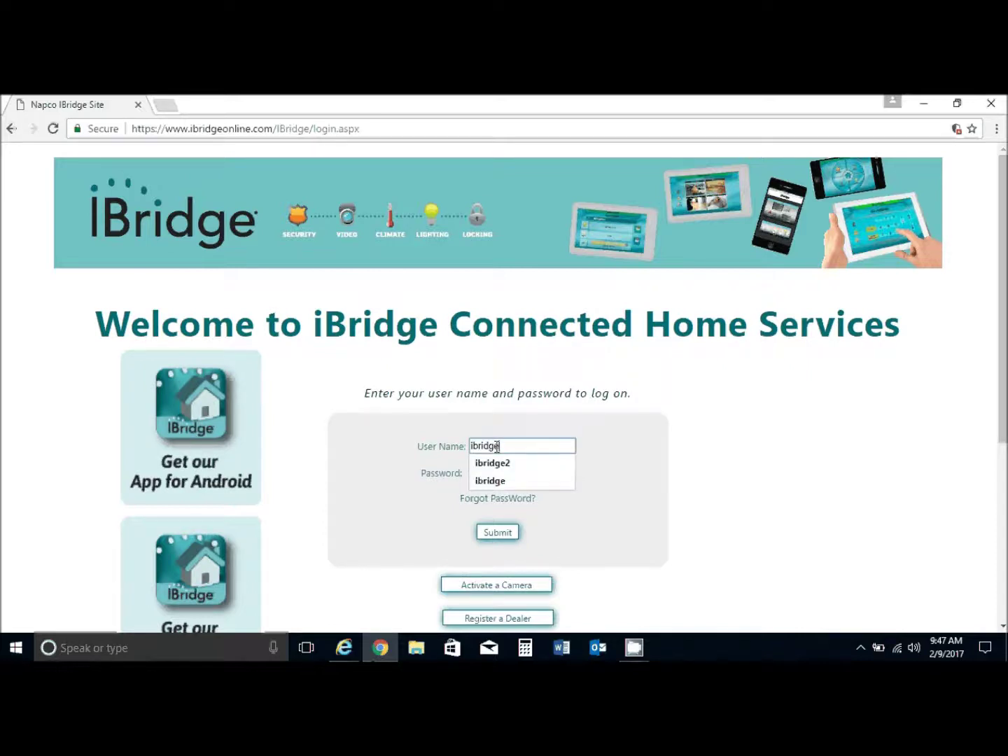
pyautogui.press('Tab')
pyautogui.write('1234')
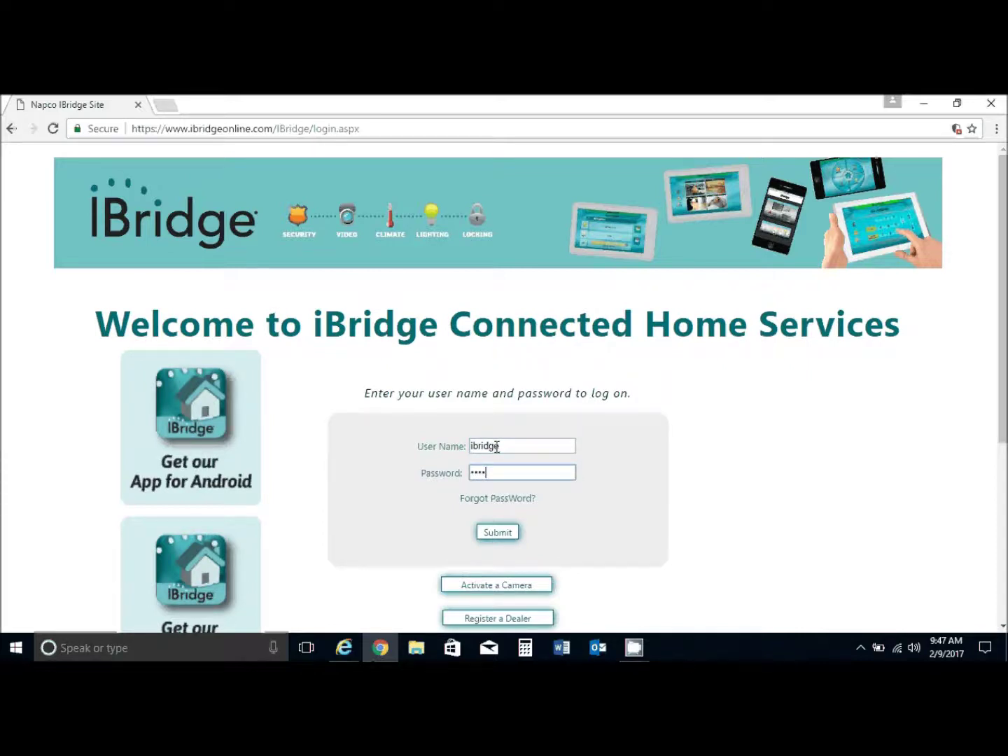
pyautogui.press('Return')
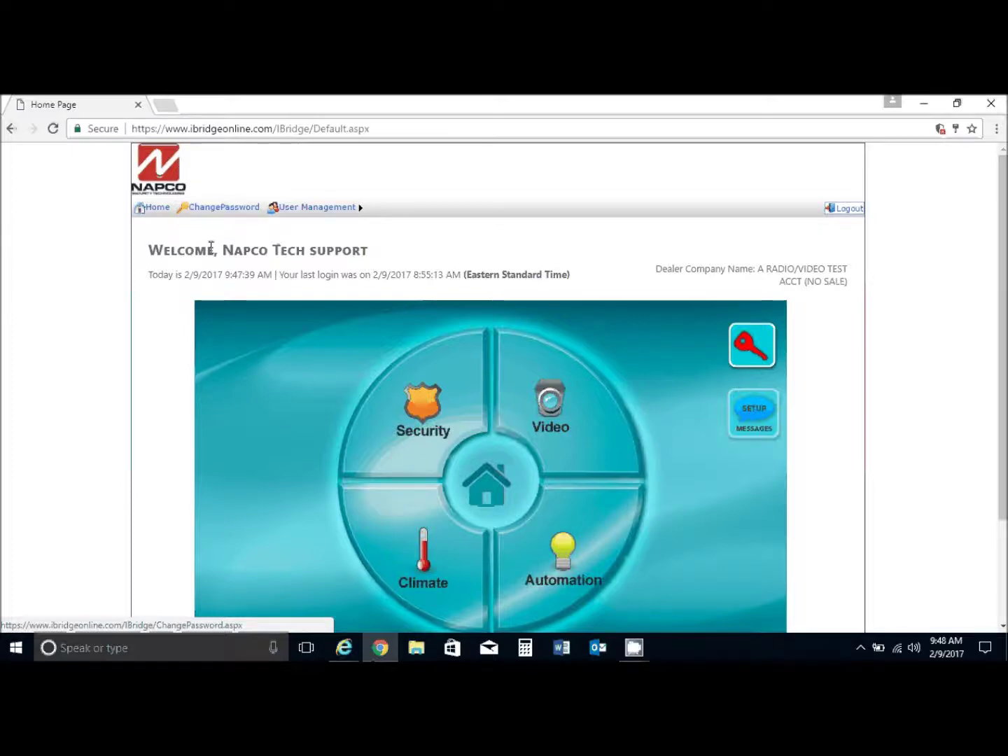
# Change the account password with the old, new and confirmed passwords, then go to User Management.
pyautogui.click(212, 211)
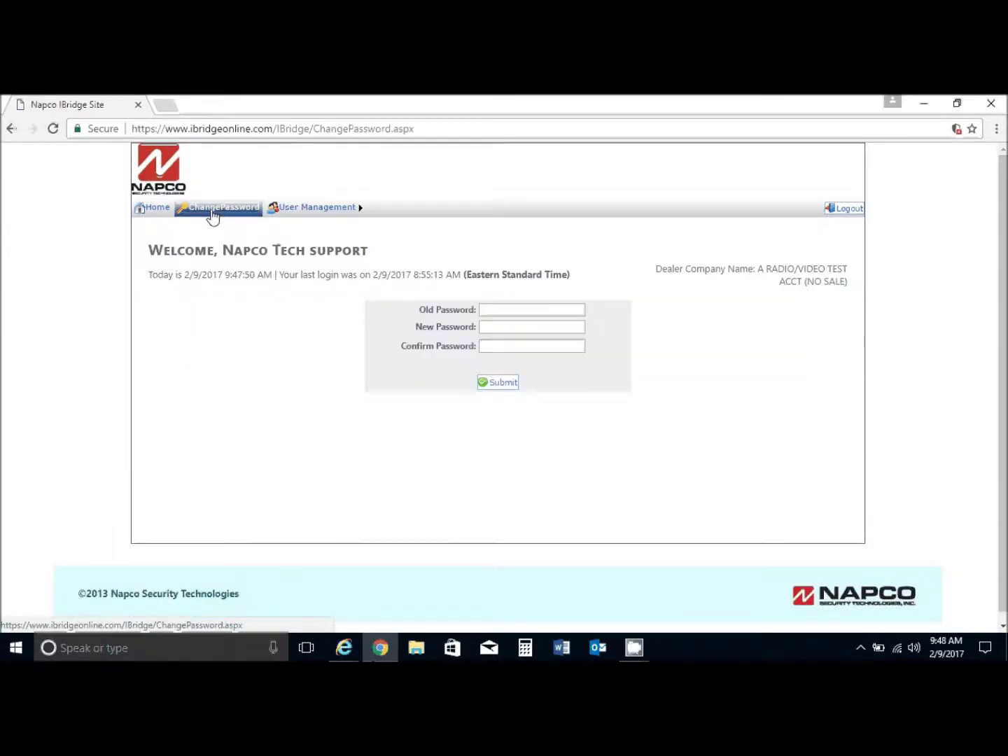
pyautogui.click(489, 312)
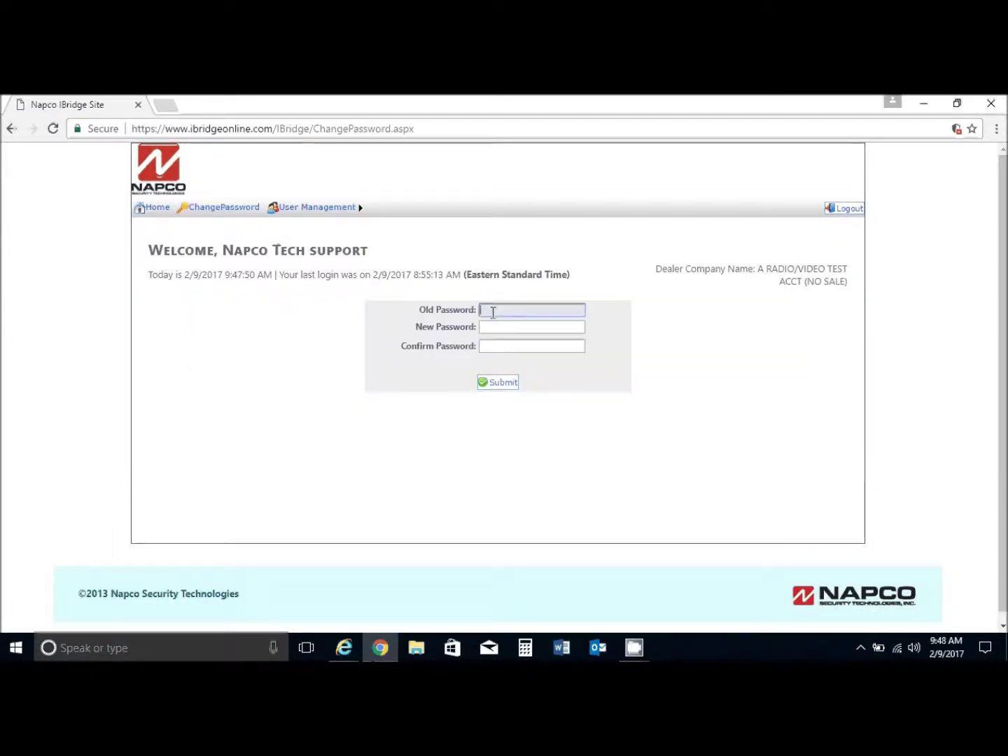
pyautogui.write('••••')
pyautogui.click(493, 326)
pyautogui.write('••••')
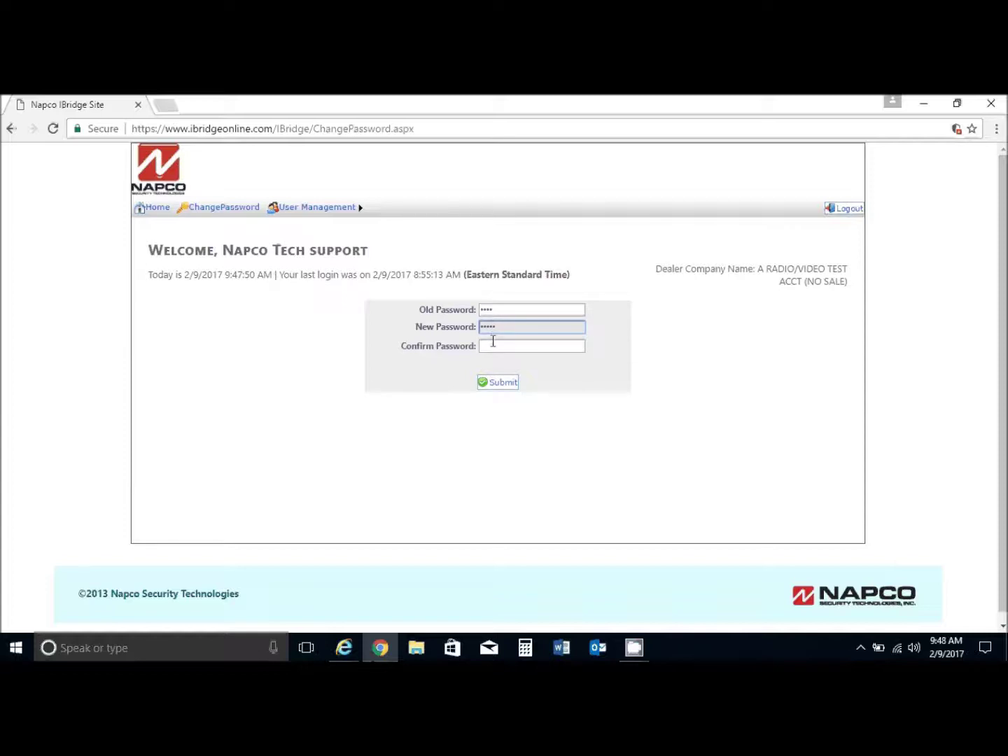
pyautogui.click(492, 345)
pyautogui.write('•••••')
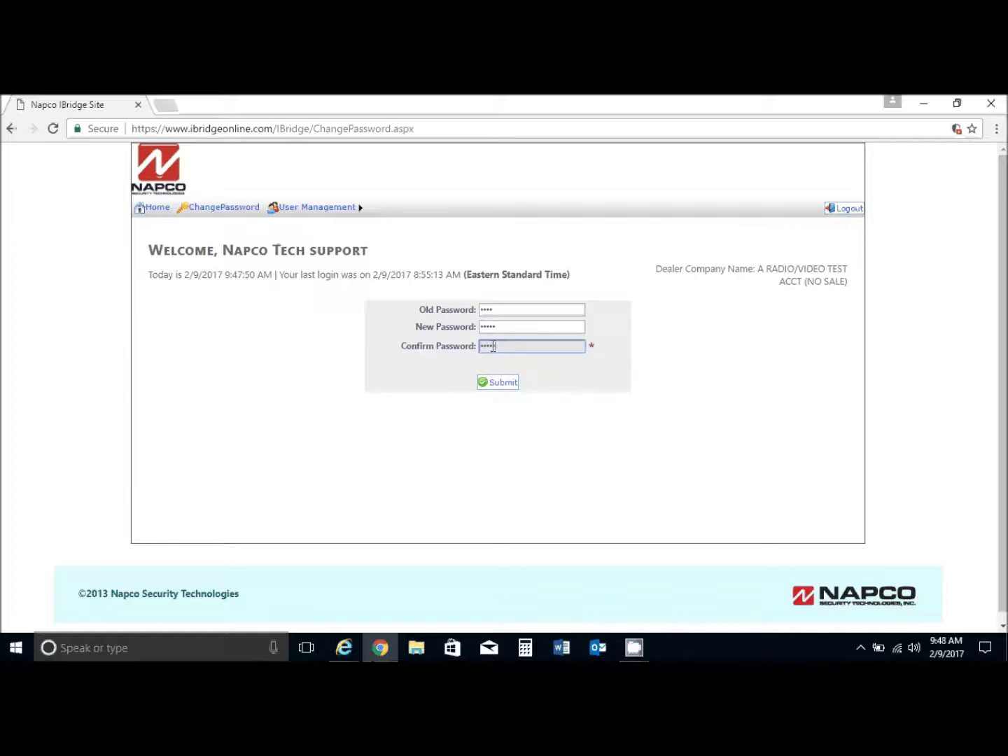
pyautogui.click(500, 383)
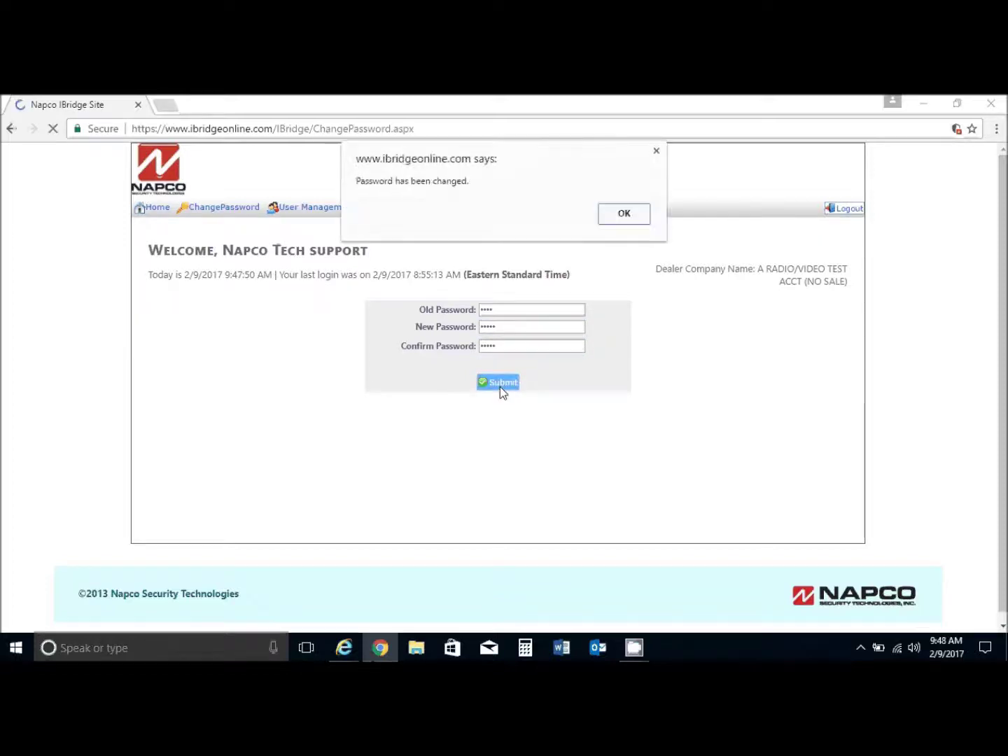
pyautogui.click(627, 218)
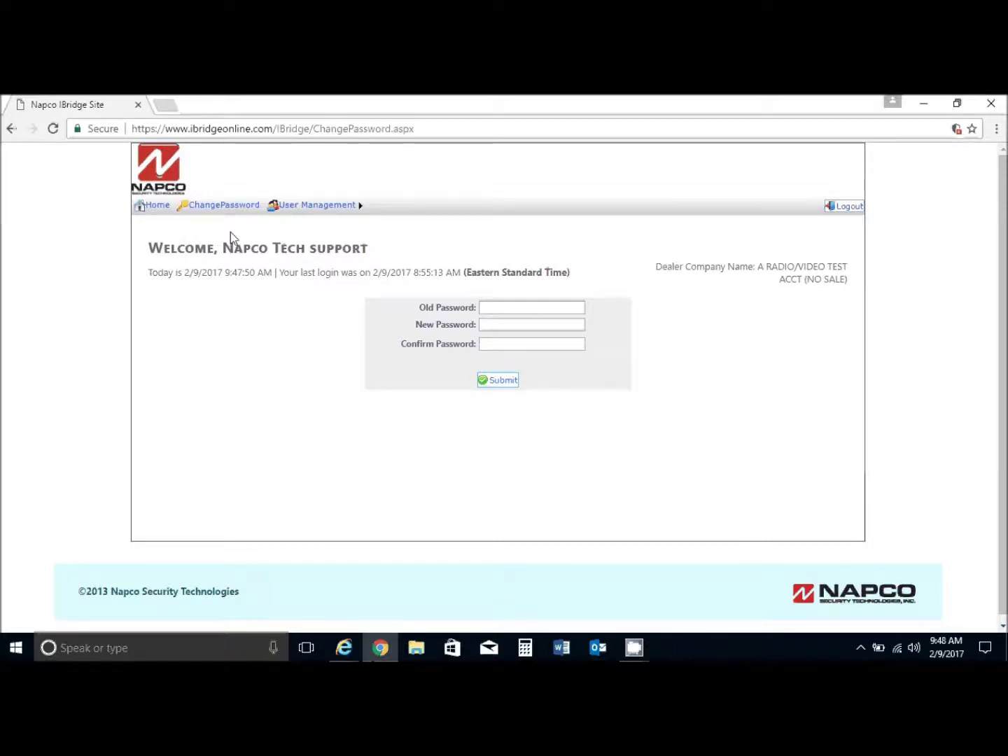
pyautogui.click(308, 212)
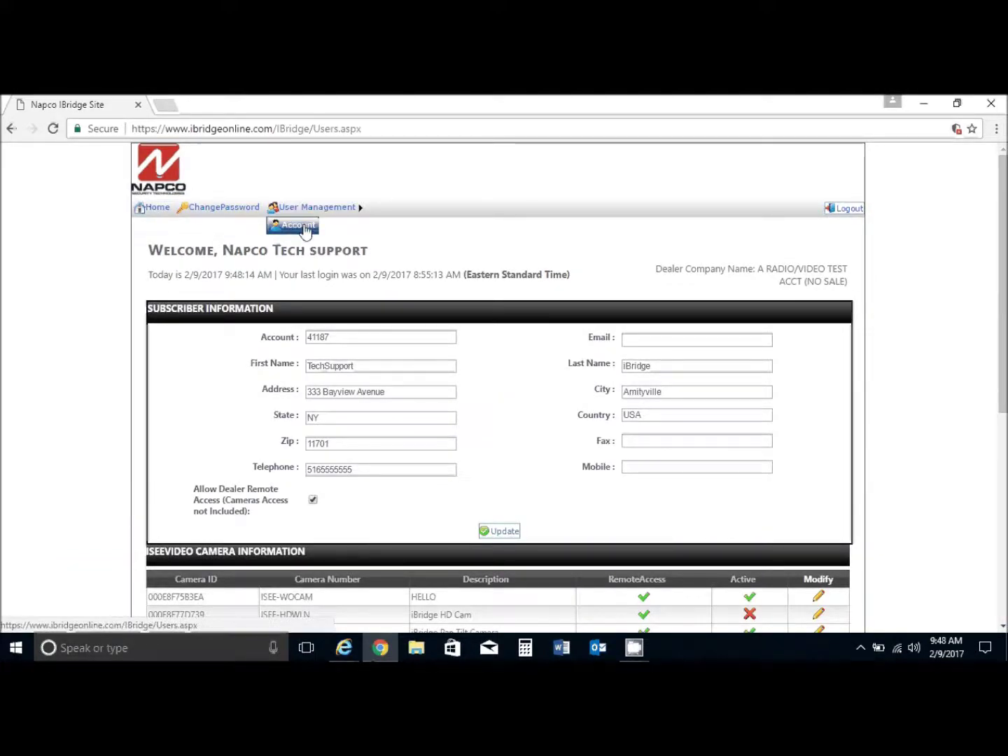
# Open User Management > Account and start adding a new user from the User Information table.
pyautogui.click(302, 225)
pyautogui.scroll(-4, 329, 286)
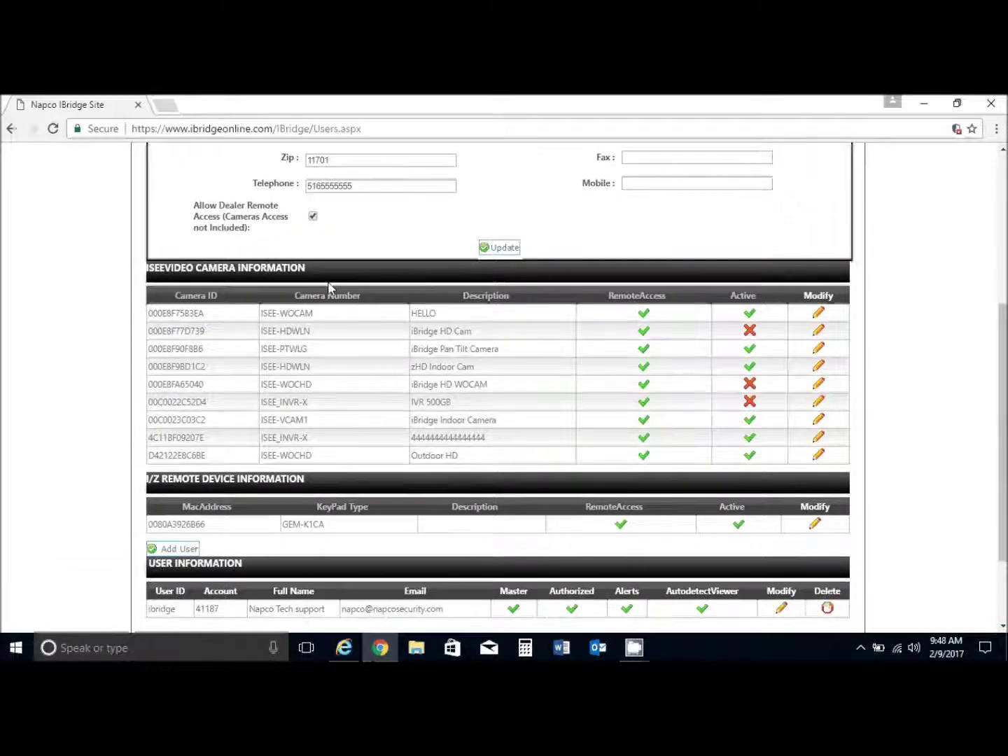
pyautogui.scroll(-2, 330, 287)
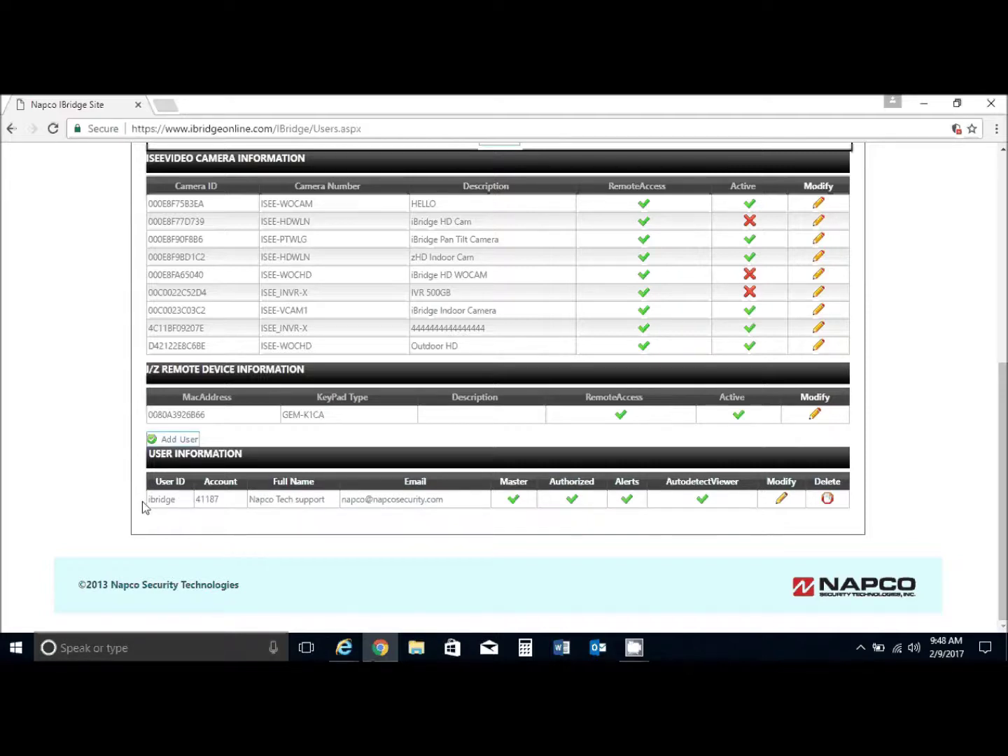
pyautogui.click(179, 439)
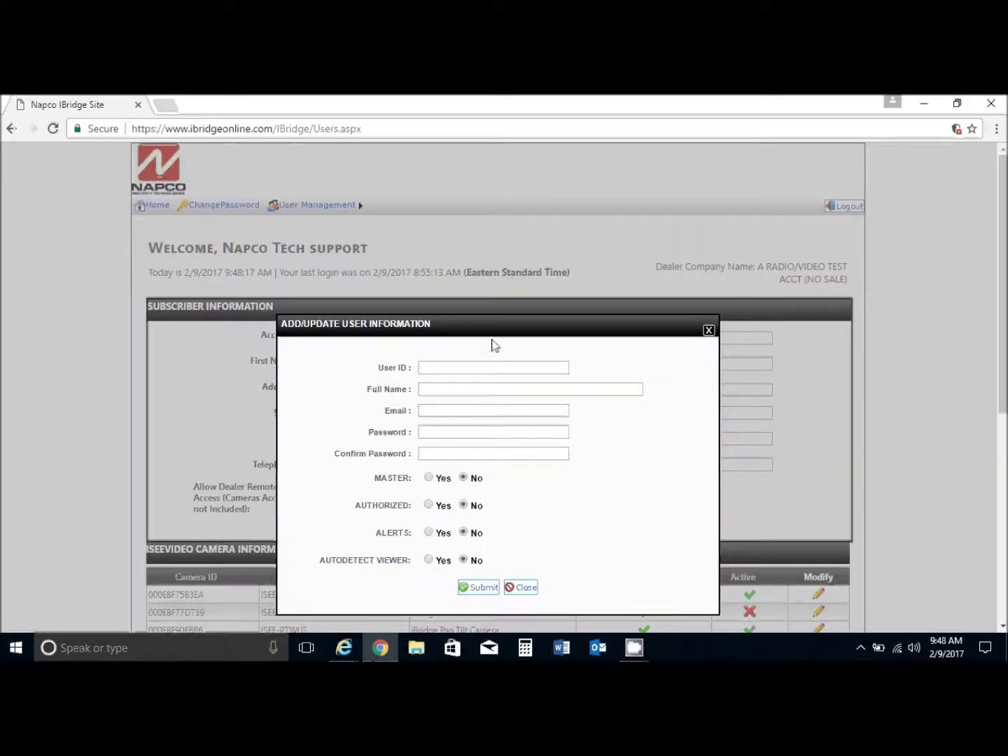
# Enter user ID ibridge2 with the suggested full name, e-mail and a matching password.
pyautogui.click(439, 366)
pyautogui.write('ibridge2')
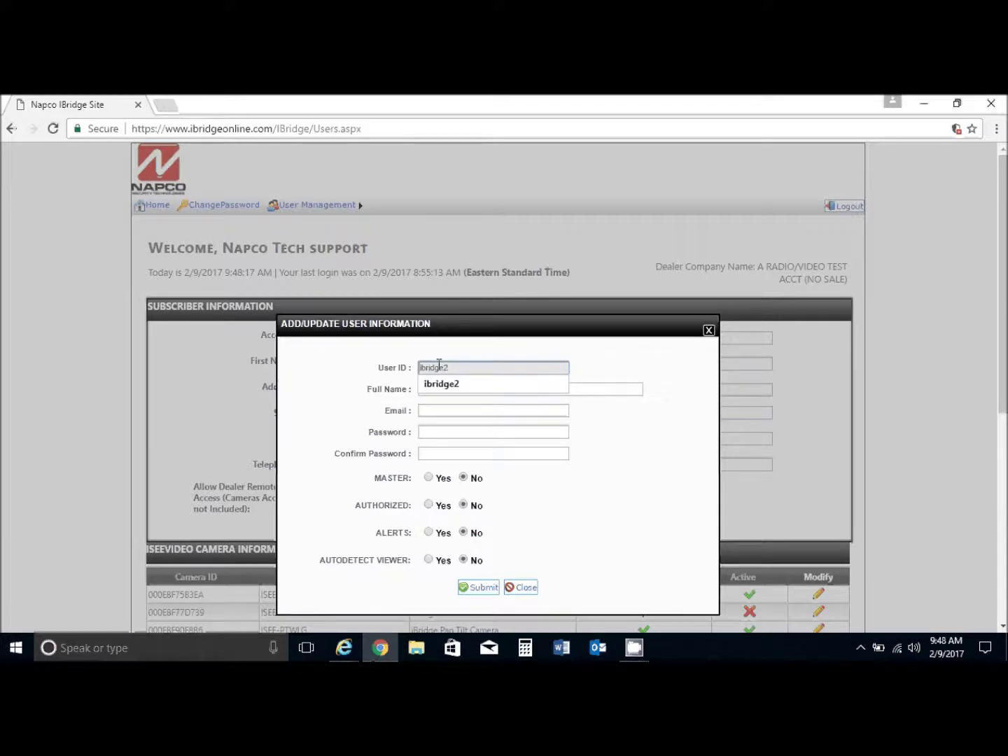
pyautogui.press('Tab')
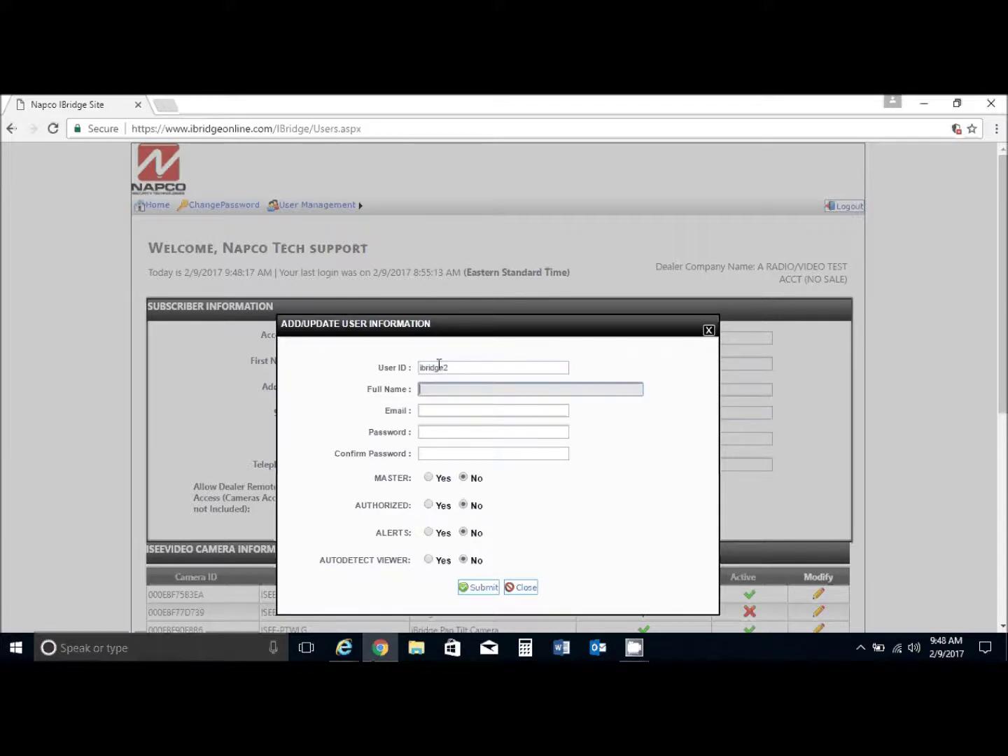
pyautogui.write('Nap')
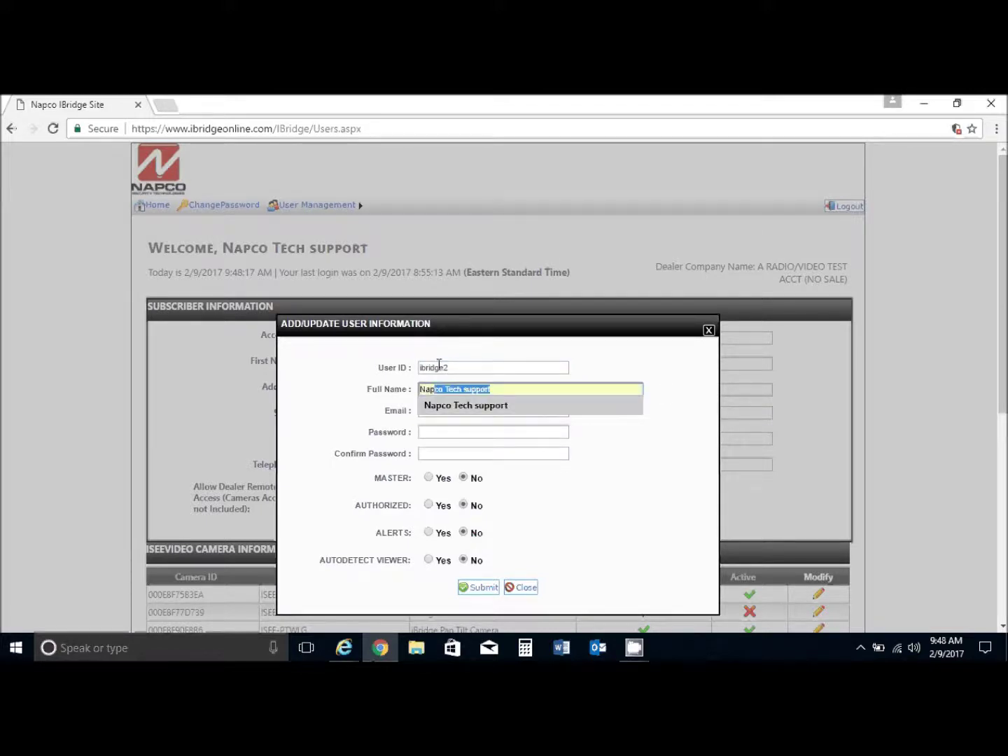
pyautogui.press('Return')
pyautogui.press('Tab')
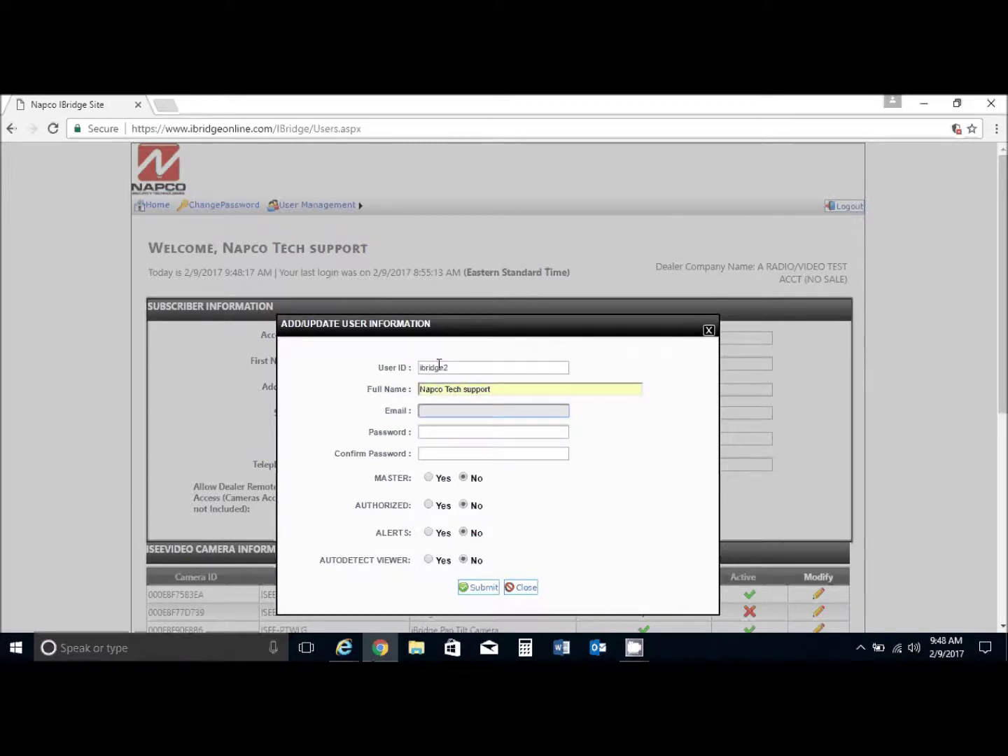
pyautogui.write('nap')
pyautogui.press('Down')
pyautogui.press('Return')
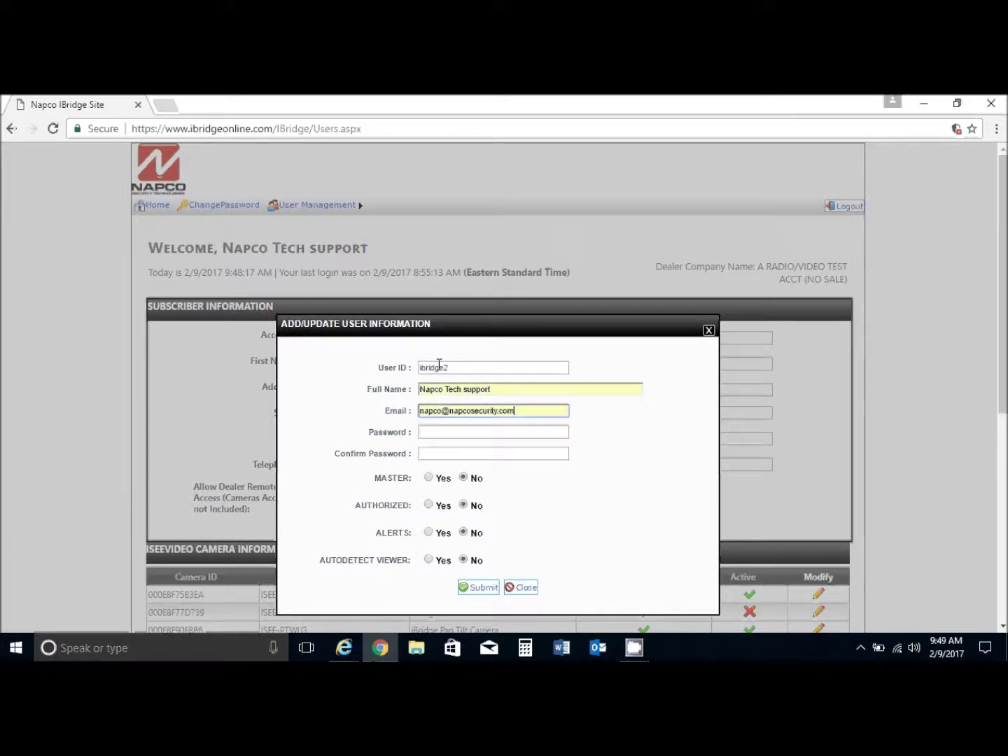
pyautogui.press('Tab')
pyautogui.write('••••')
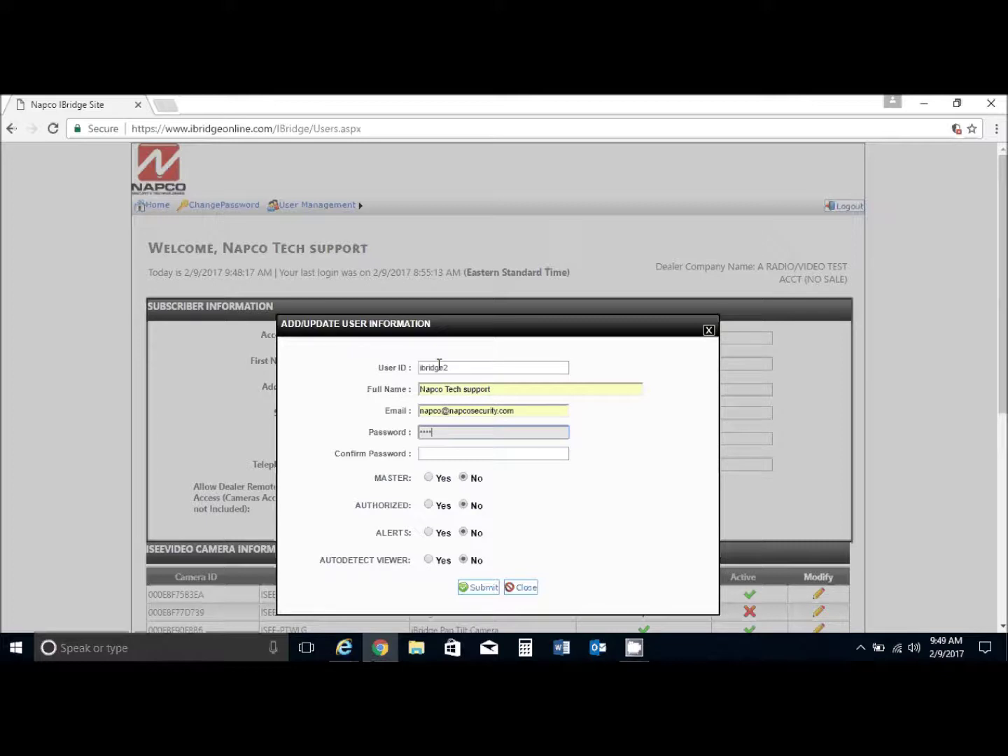
pyautogui.press('Tab')
pyautogui.write('••••')
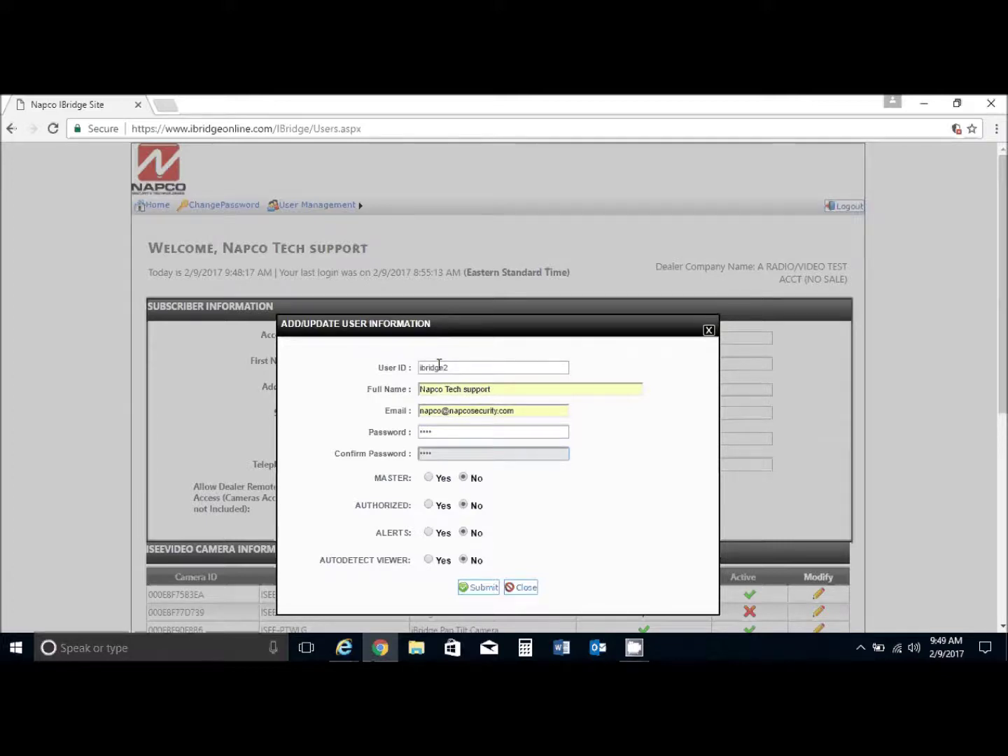
# Set Master, Authorized, Alerts and Autodetect Viewer to Yes, then submit and confirm the new user.
pyautogui.click(428, 477)
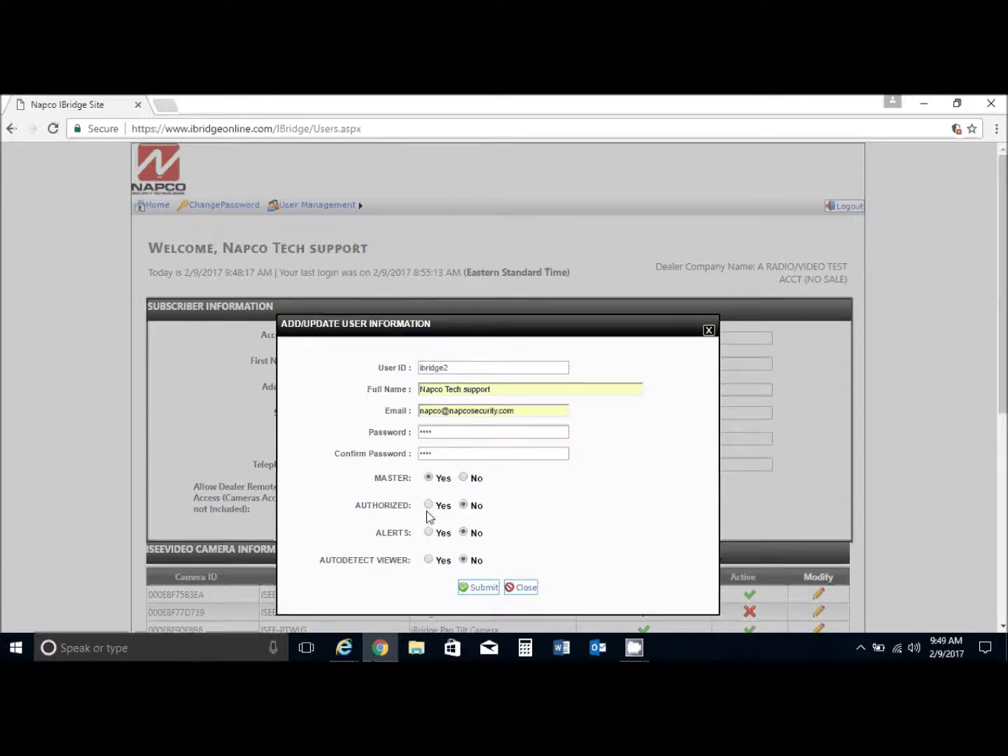
pyautogui.click(429, 504)
pyautogui.click(428, 533)
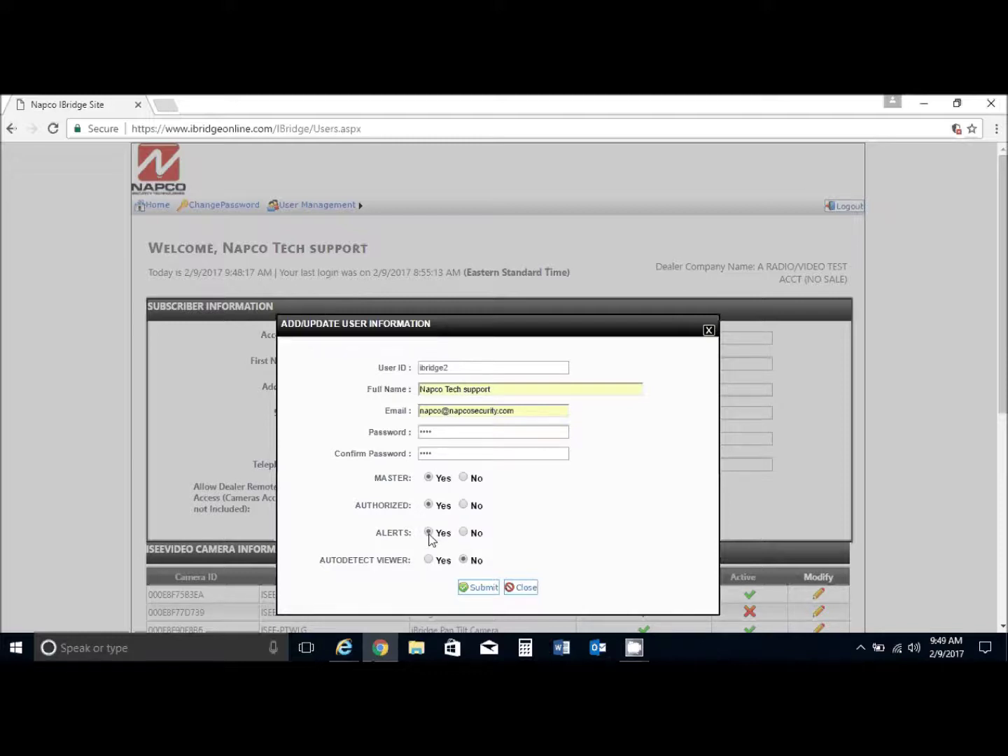
pyautogui.click(429, 560)
pyautogui.click(474, 588)
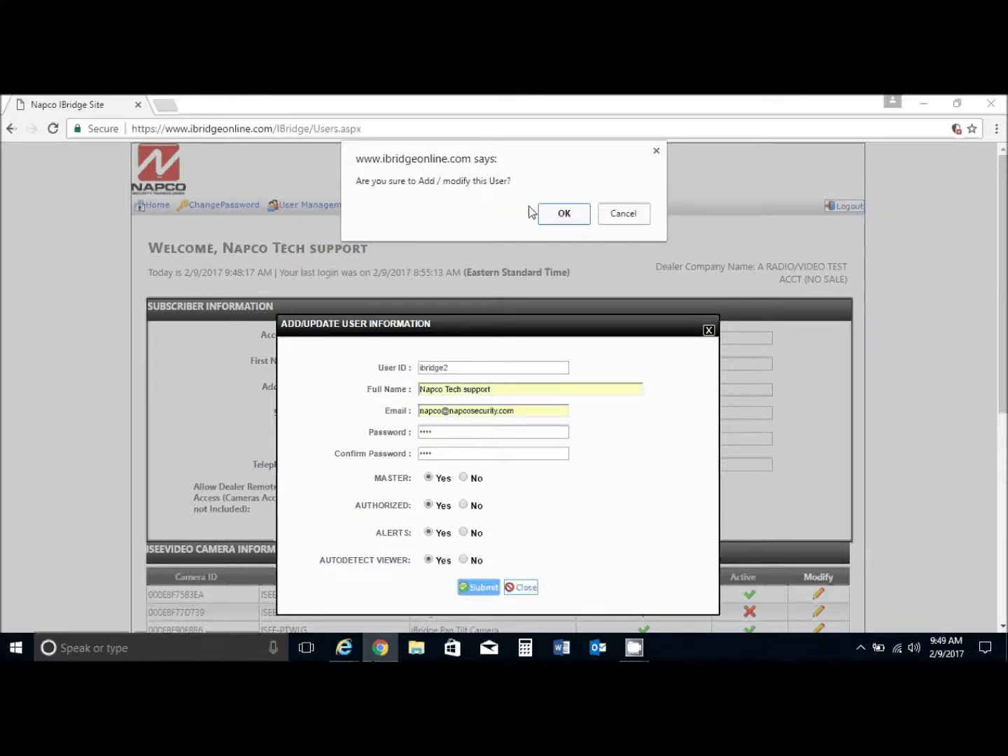
pyautogui.click(563, 213)
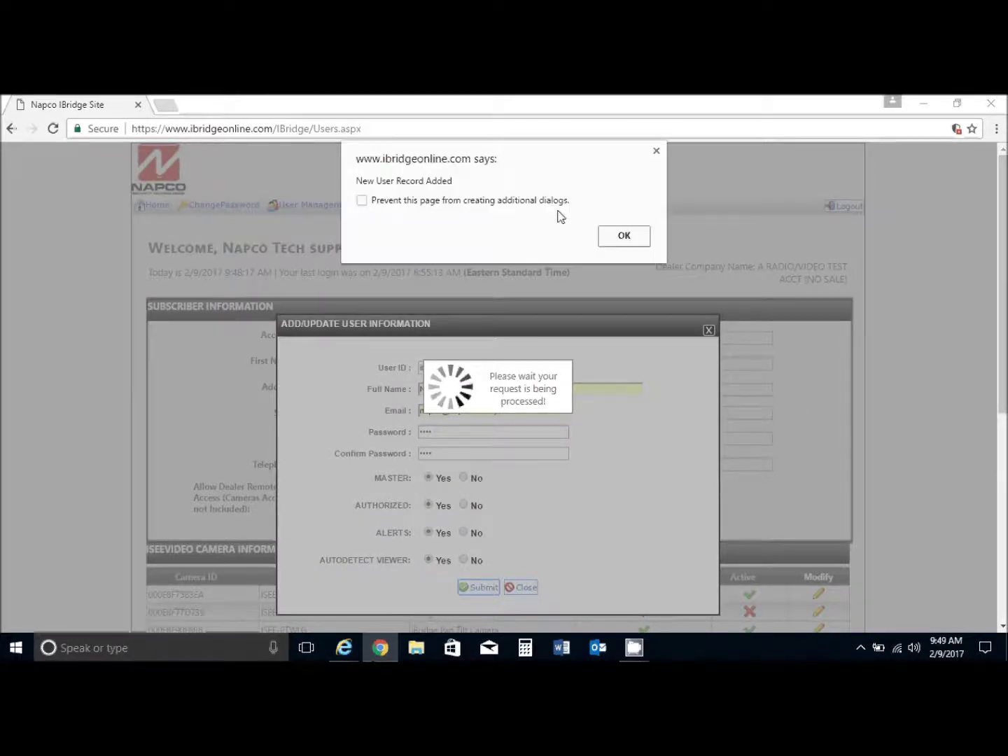
pyautogui.click(623, 236)
# Scroll to the User Information table and highlight the new ibridge2 user ID.
pyautogui.scroll(-6, 419, 399)
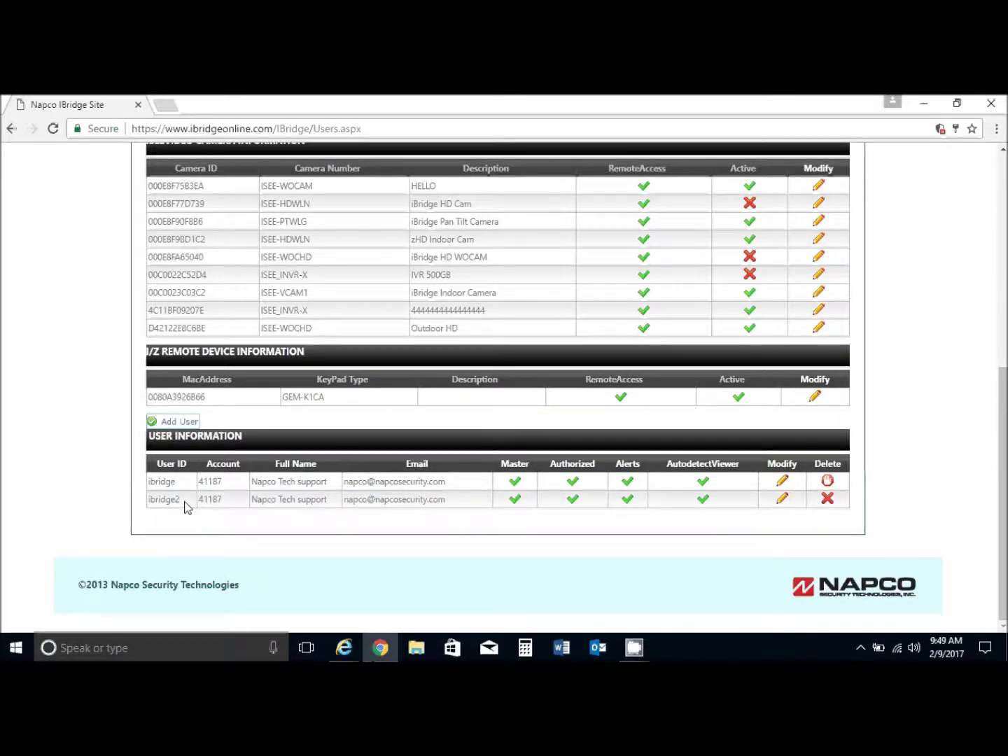
pyautogui.doubleClick(171, 500)
pyautogui.click(165, 500)
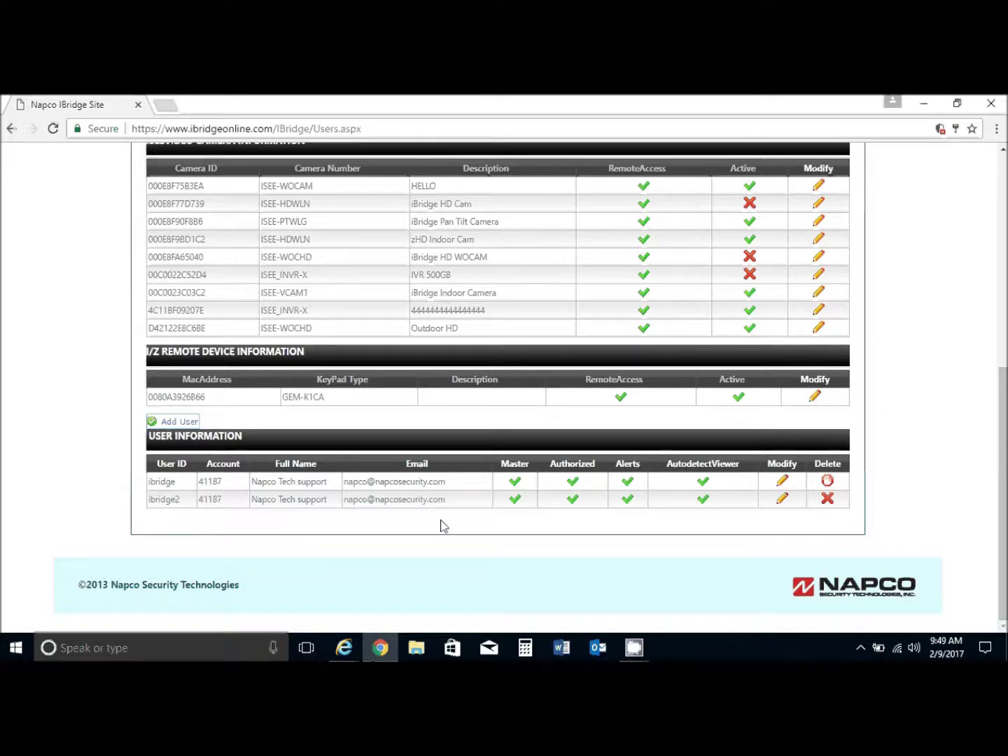
pyautogui.scroll(5, 442, 526)
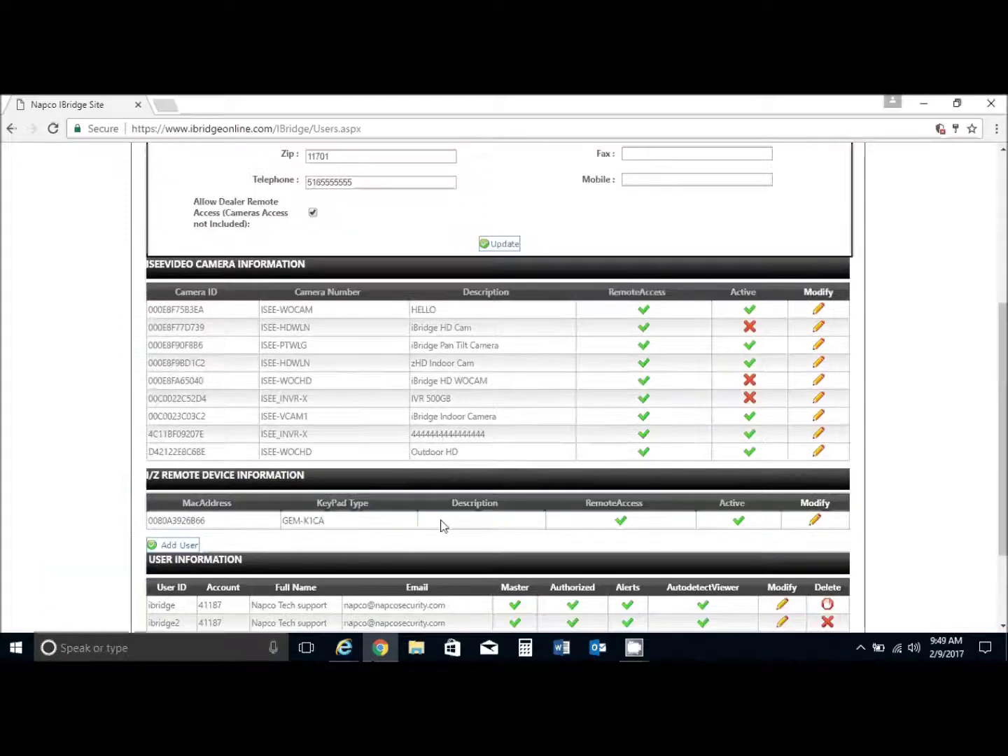
# Log out and sign back in as ibridge2 with its password.
pyautogui.click(848, 168)
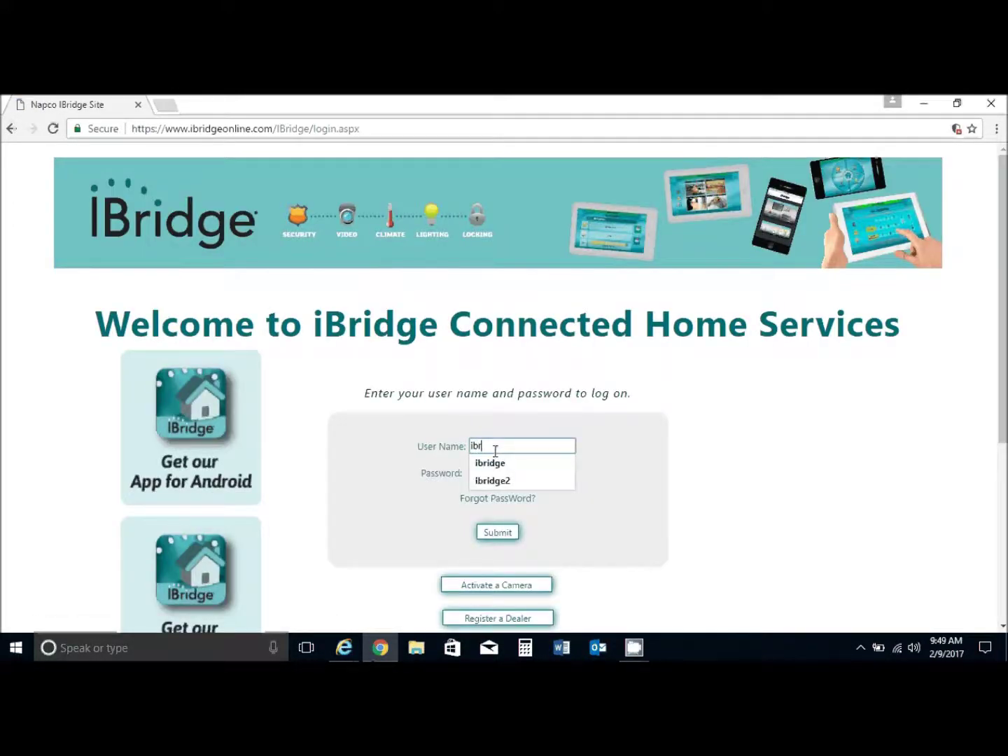
pyautogui.press('Tab')
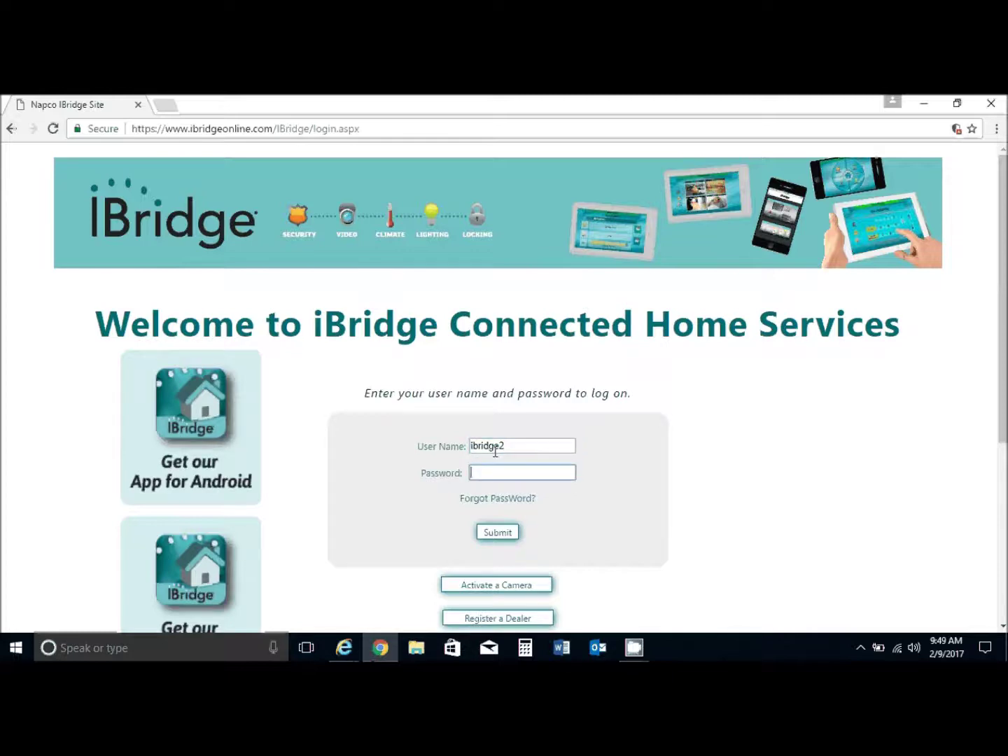
pyautogui.write('****')
pyautogui.press('Return')
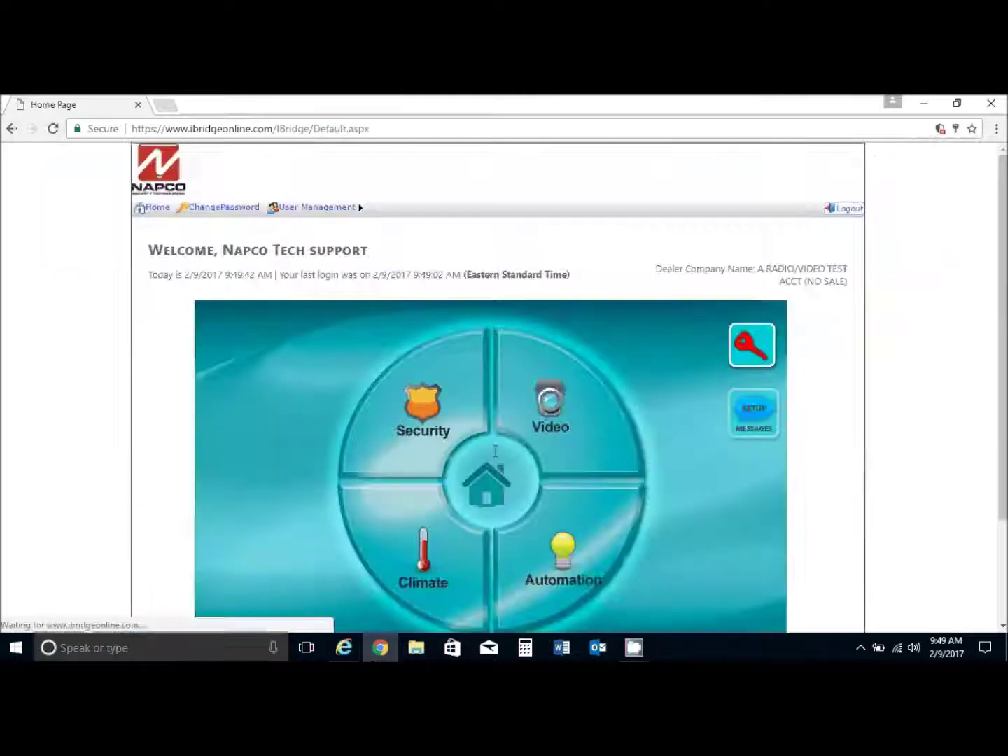
# Under User Management > Account, delete the original ibridge user and confirm the deletion.
pyautogui.moveTo(335, 218)
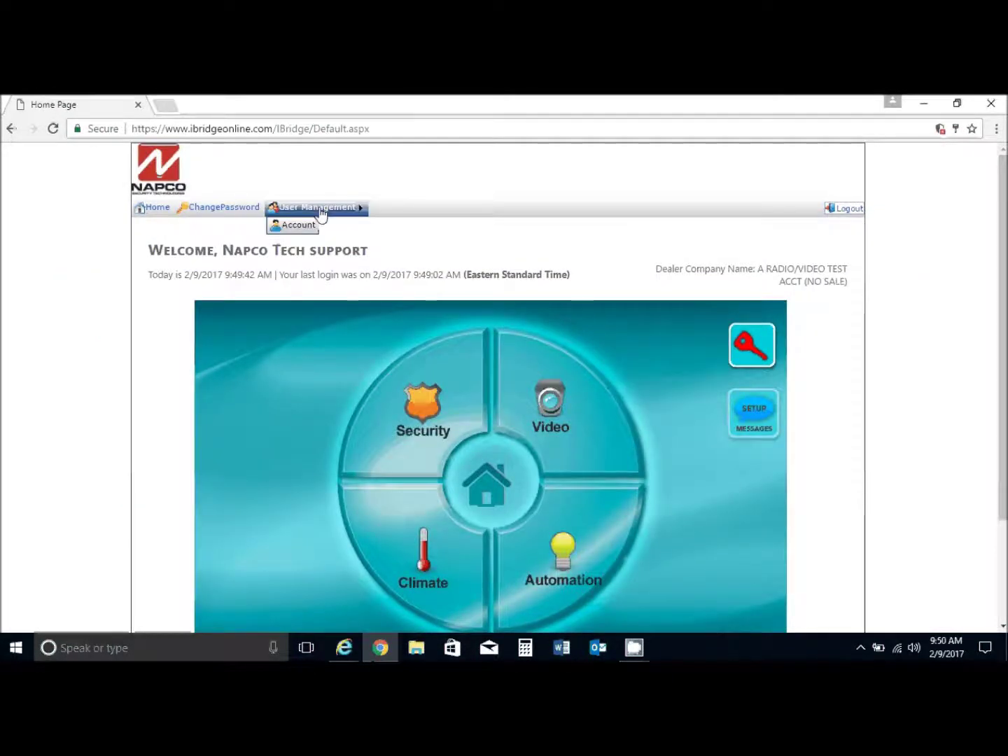
pyautogui.click(294, 225)
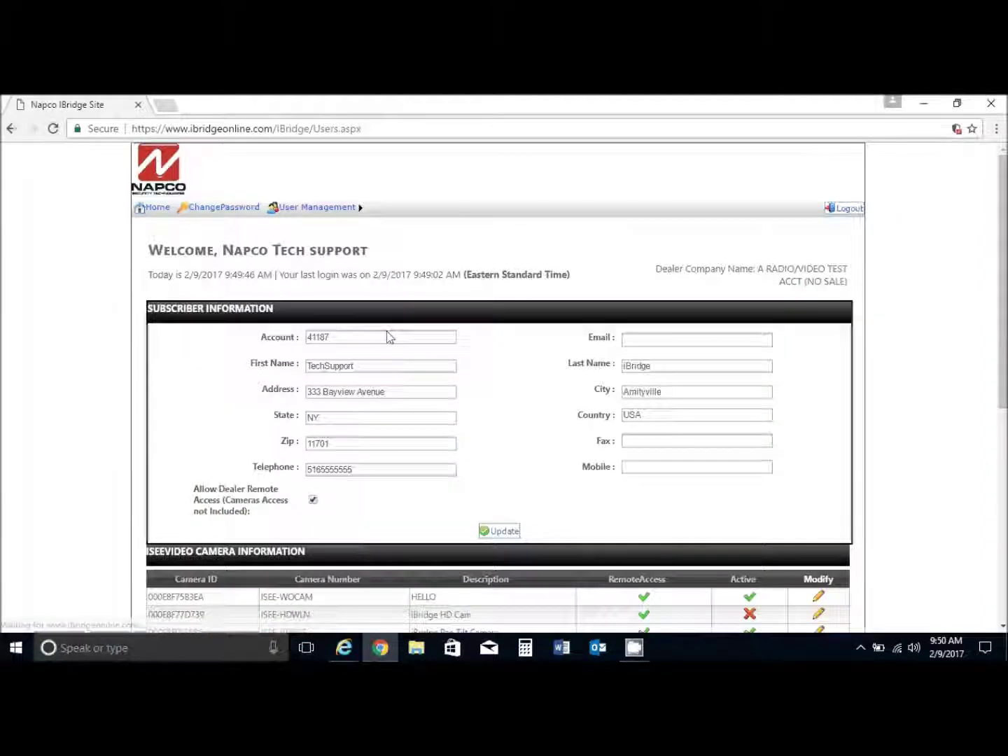
pyautogui.scroll(-6, 388, 337)
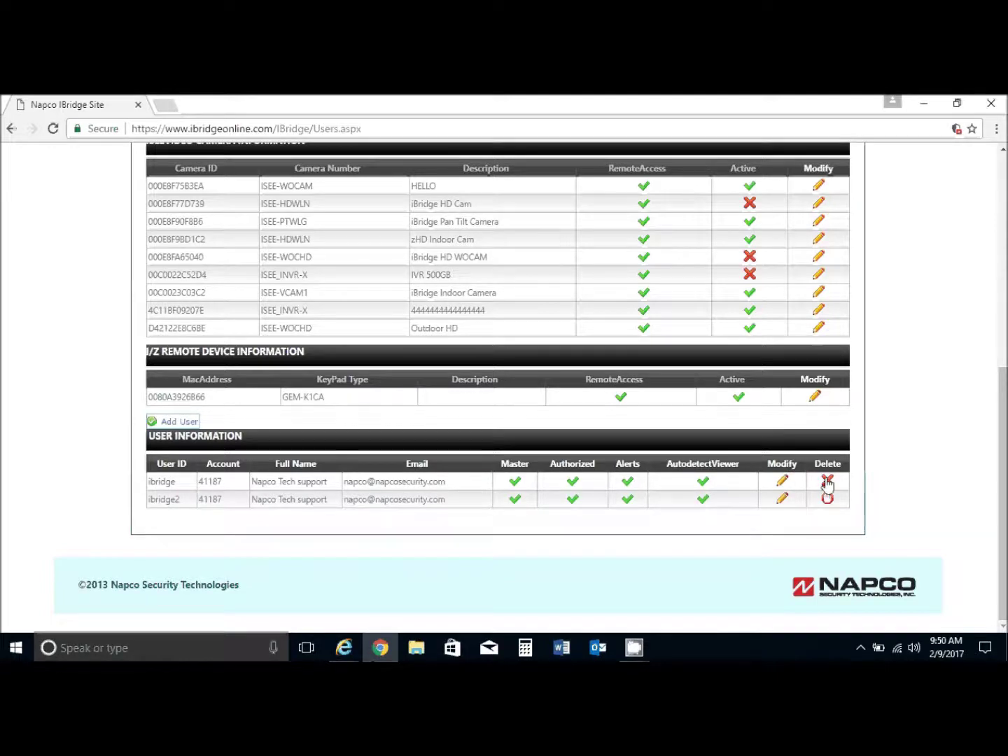
pyautogui.click(826, 483)
pyautogui.click(563, 214)
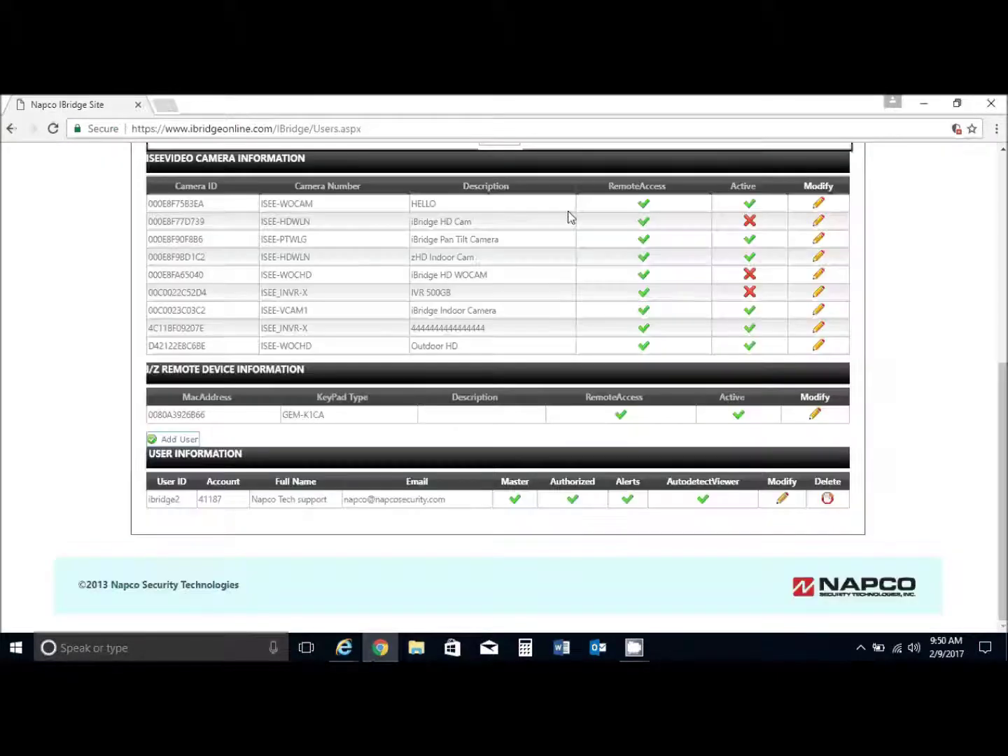